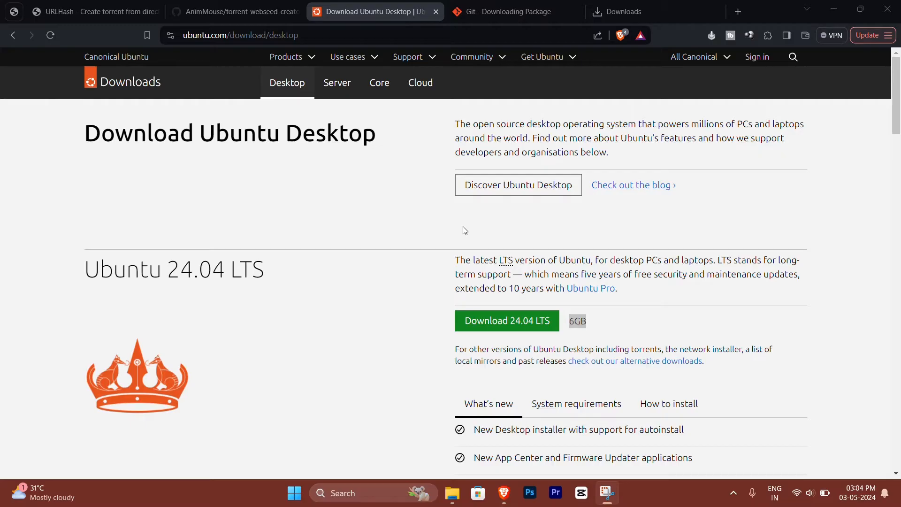
Step: Look over the URLHash converter page and check the listed download size of Ubuntu 24.04 LTS on the Ubuntu site
{"action": "left_click", "coordinate": [93, 11]}
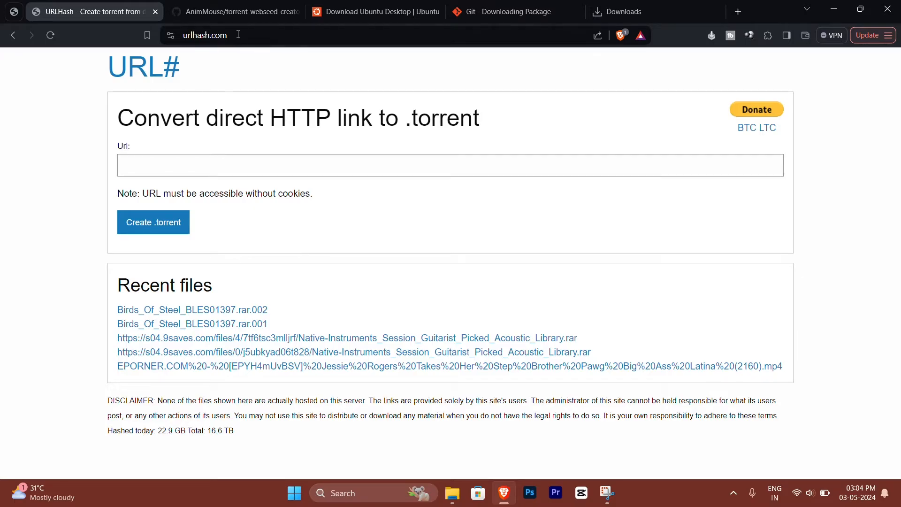
{"action": "key", "text": "ctrl+l"}
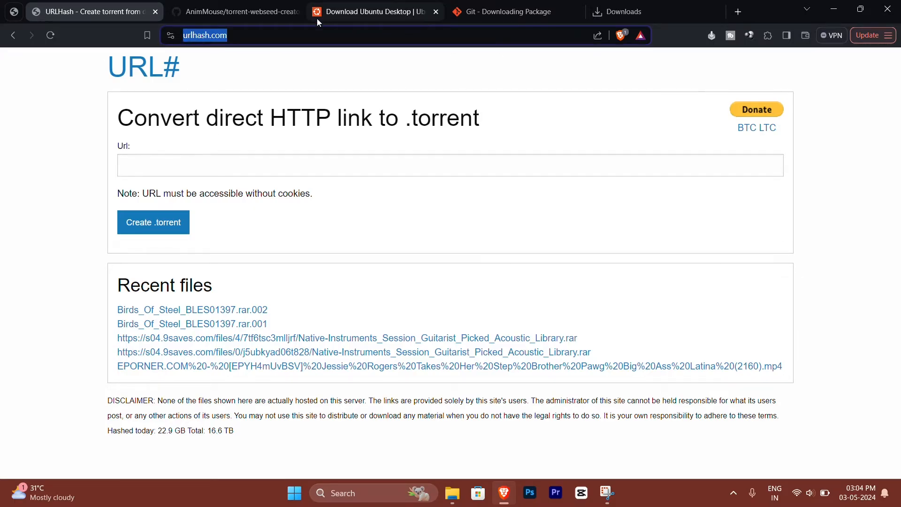
{"action": "left_click", "coordinate": [375, 12]}
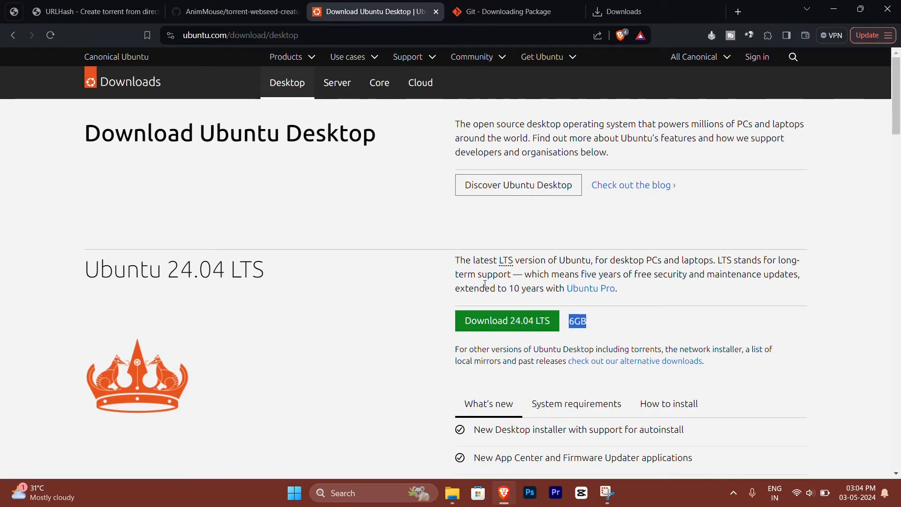
{"action": "left_click", "coordinate": [610, 318]}
{"action": "double_click", "coordinate": [581, 322]}
{"action": "left_click", "coordinate": [601, 326]}
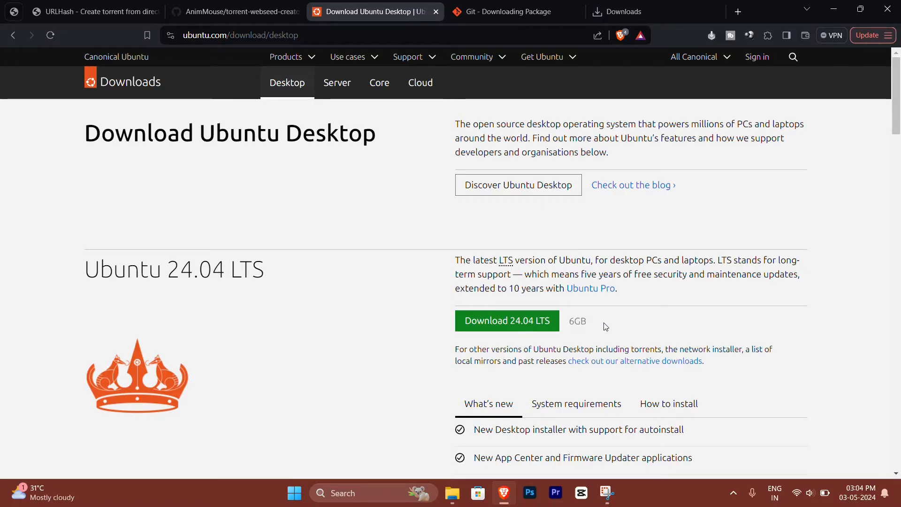
Step: Start downloading ubuntu-24.04-desktop-amd64.iso to the Desktop folder and pause the download
{"action": "left_click", "coordinate": [530, 323]}
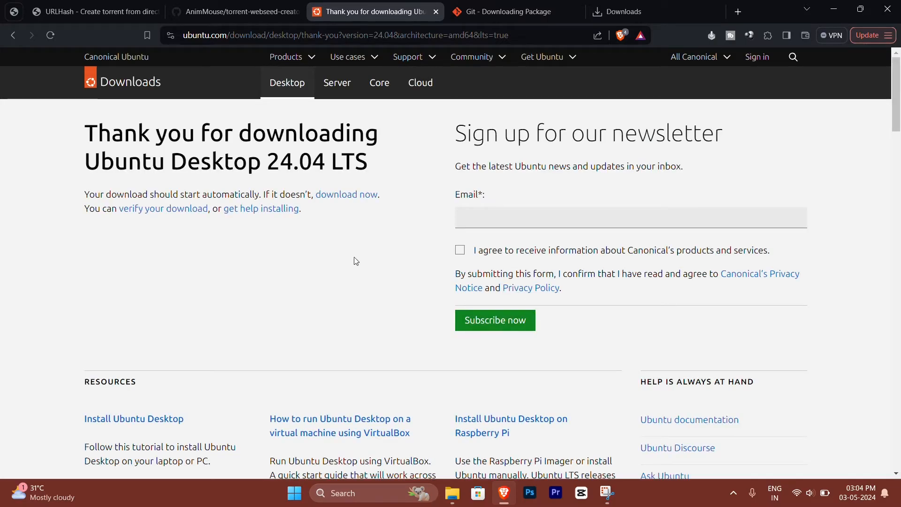
{"action": "left_click", "coordinate": [359, 194]}
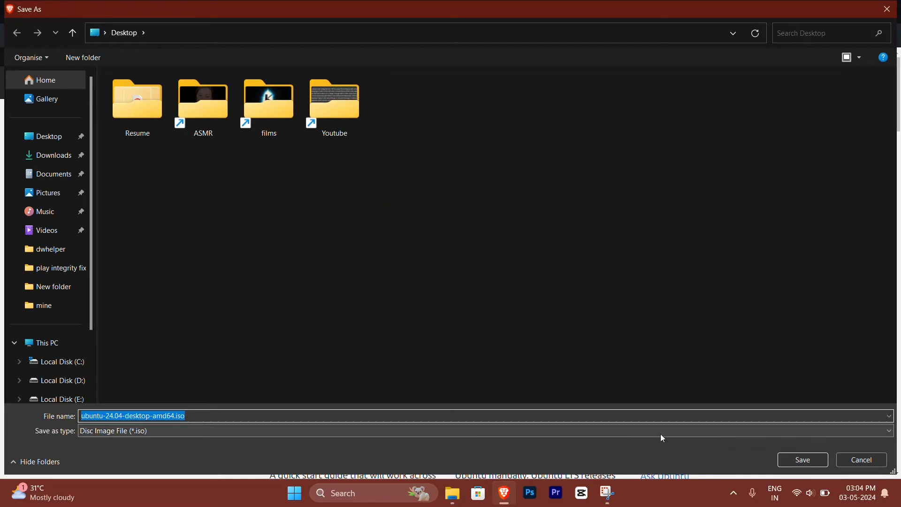
{"action": "left_click", "coordinate": [796, 455]}
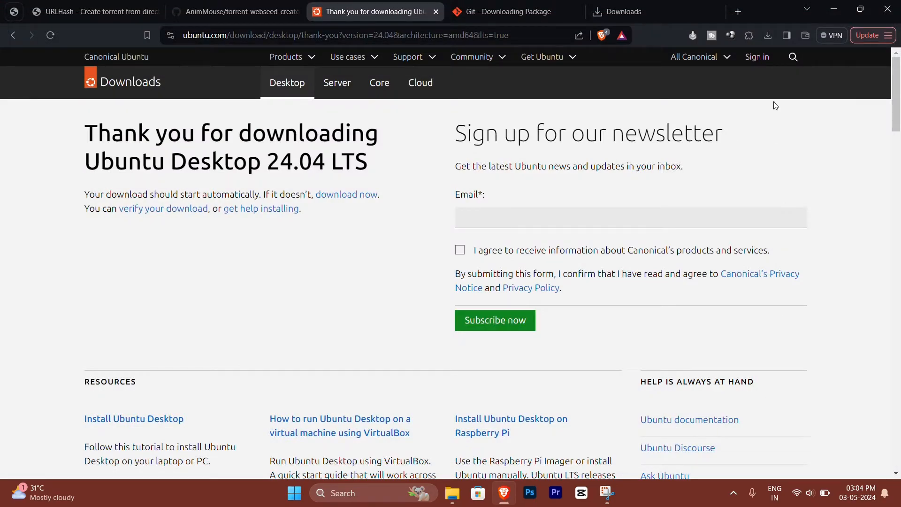
{"action": "left_click", "coordinate": [768, 36]}
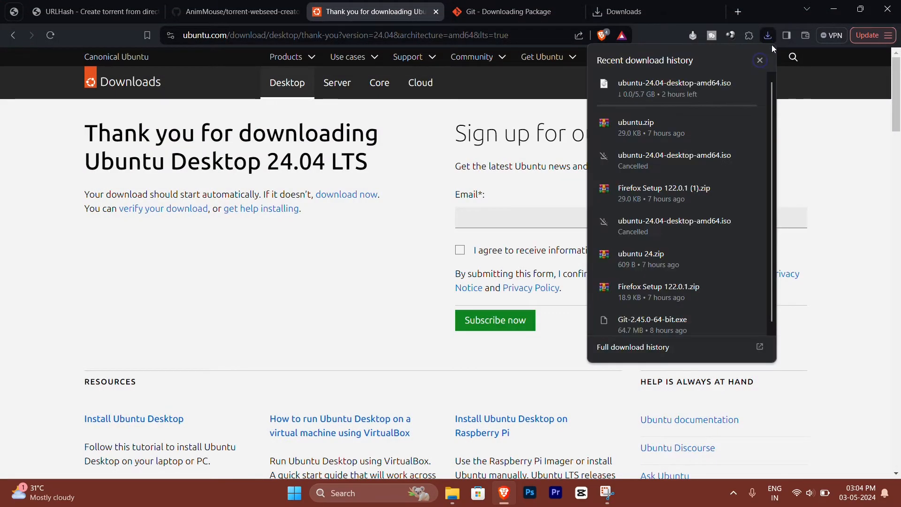
{"action": "left_click", "coordinate": [731, 84]}
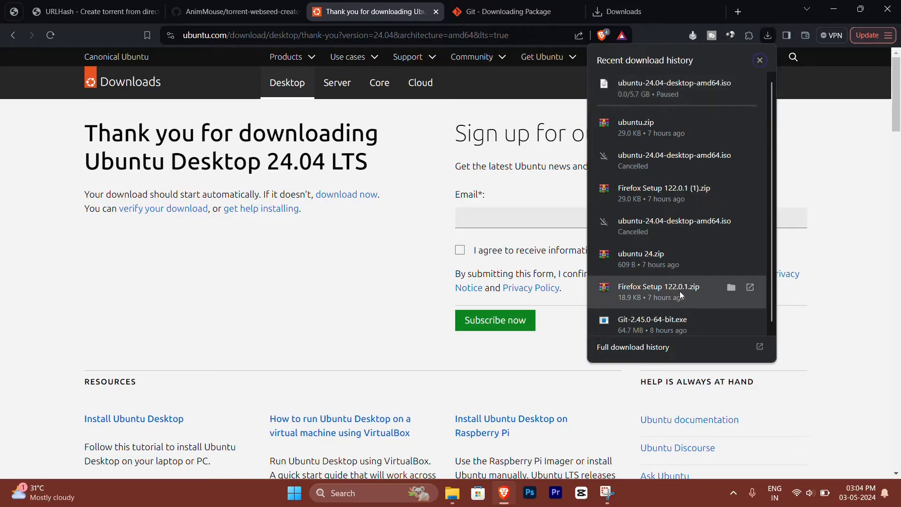
Step: Copy the direct link address of the paused ubuntu-24.04-desktop-amd64.iso download from the full download history
{"action": "left_click", "coordinate": [658, 348]}
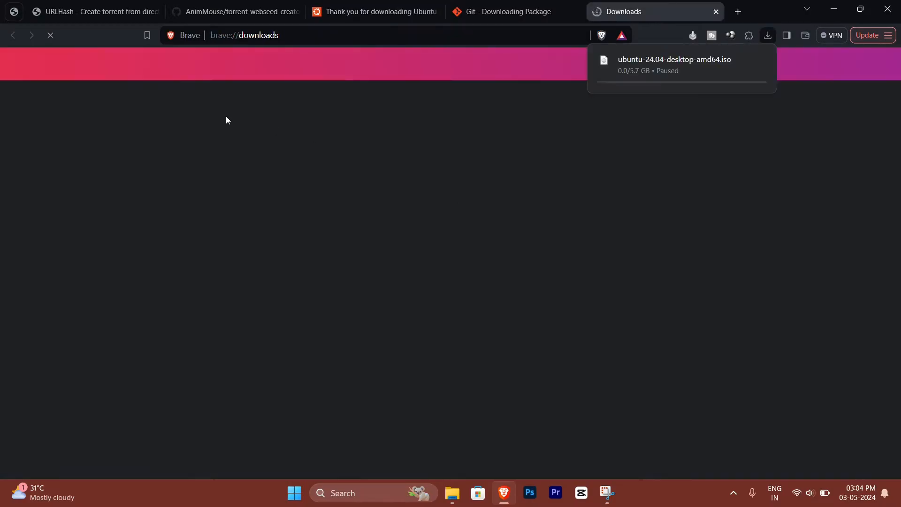
{"action": "right_click", "coordinate": [342, 148]}
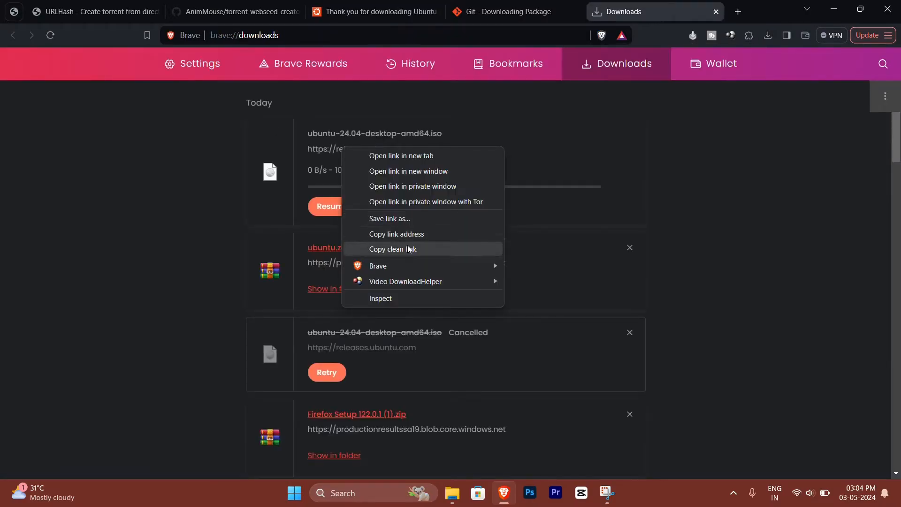
{"action": "left_click", "coordinate": [404, 234]}
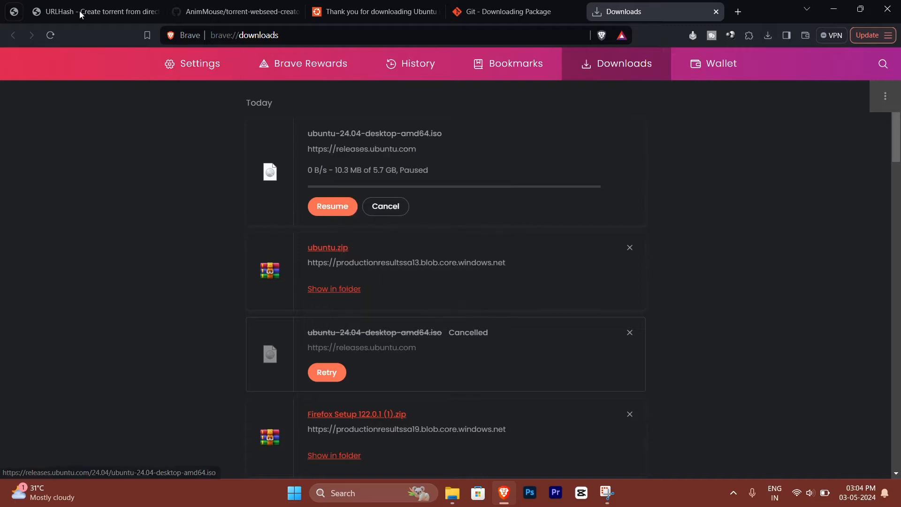
{"action": "left_click", "coordinate": [94, 12]}
{"action": "left_click", "coordinate": [250, 158]}
{"action": "key", "text": "ctrl+v"}
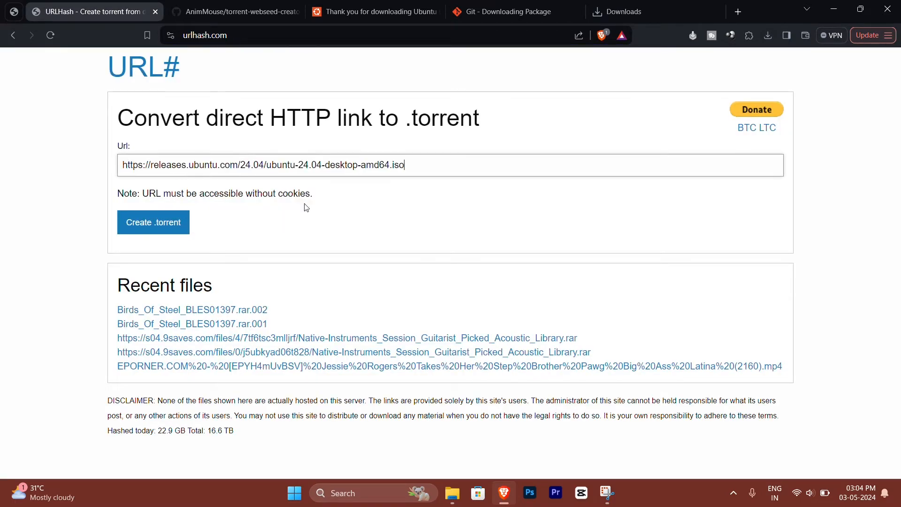
{"action": "left_click", "coordinate": [168, 224]}
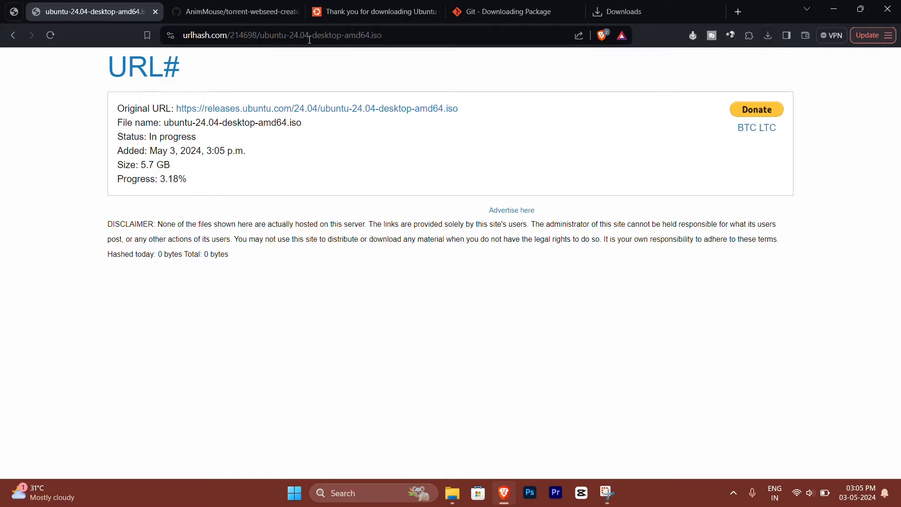
{"action": "left_click", "coordinate": [353, 36]}
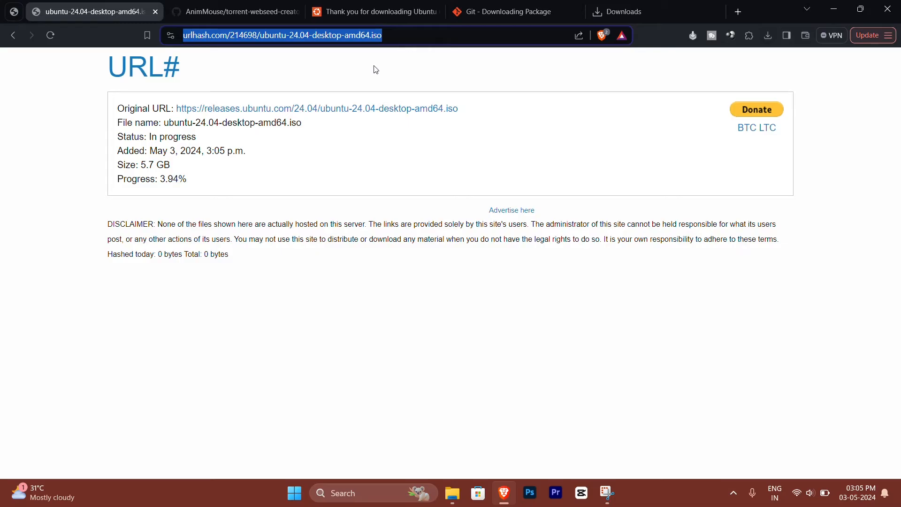
Step: Switch to the torrent-webseed-creator repository on GitHub and check which account is signed in
{"action": "left_click", "coordinate": [236, 10]}
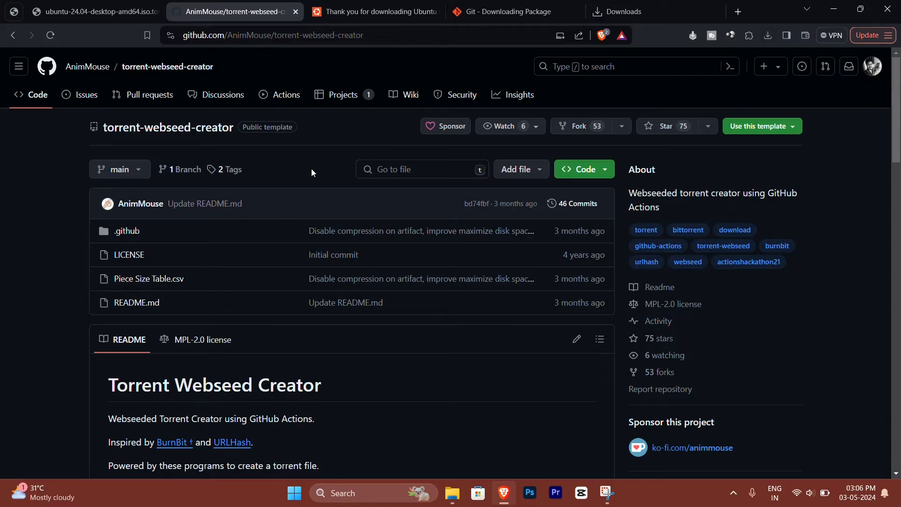
{"action": "left_click", "coordinate": [871, 68]}
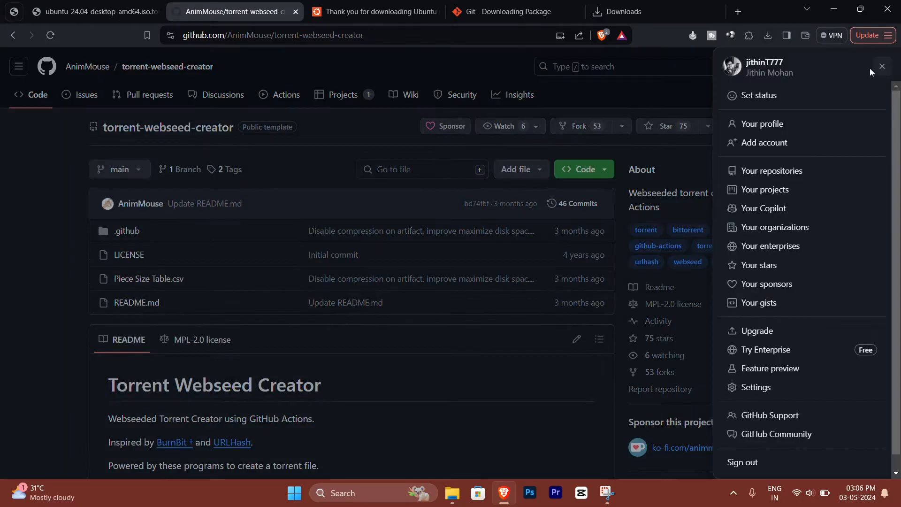
{"action": "left_click", "coordinate": [669, 84]}
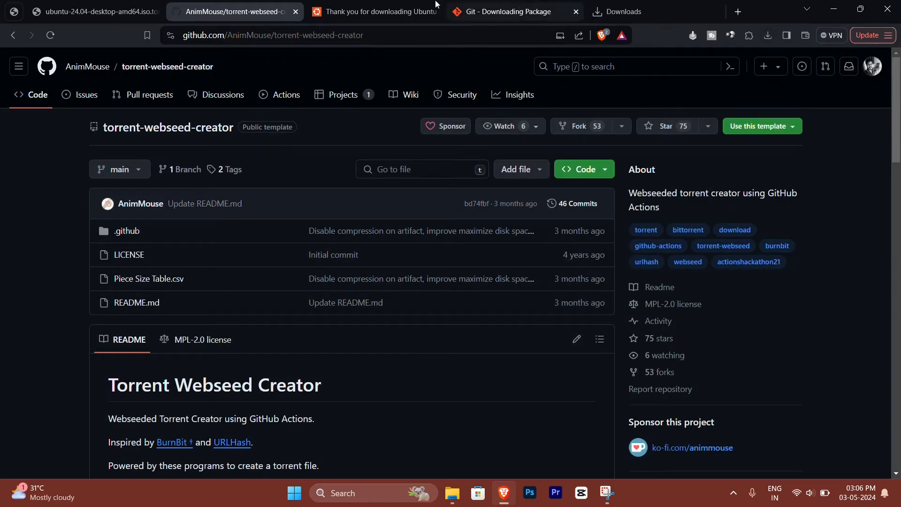
{"action": "left_click", "coordinate": [329, 41]}
{"action": "left_click", "coordinate": [379, 39]}
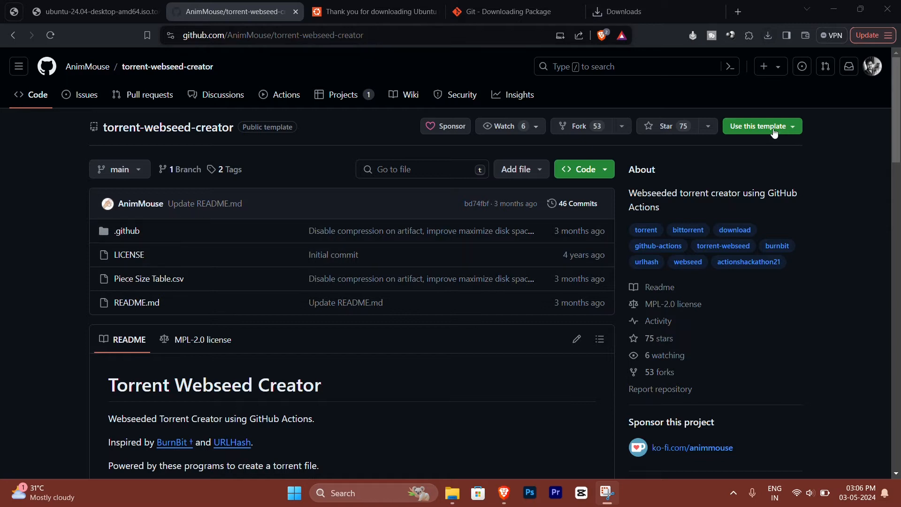
Step: Create a public repository from the torrent-webseed-creator template with the name test and the description test
{"action": "left_click", "coordinate": [793, 130]}
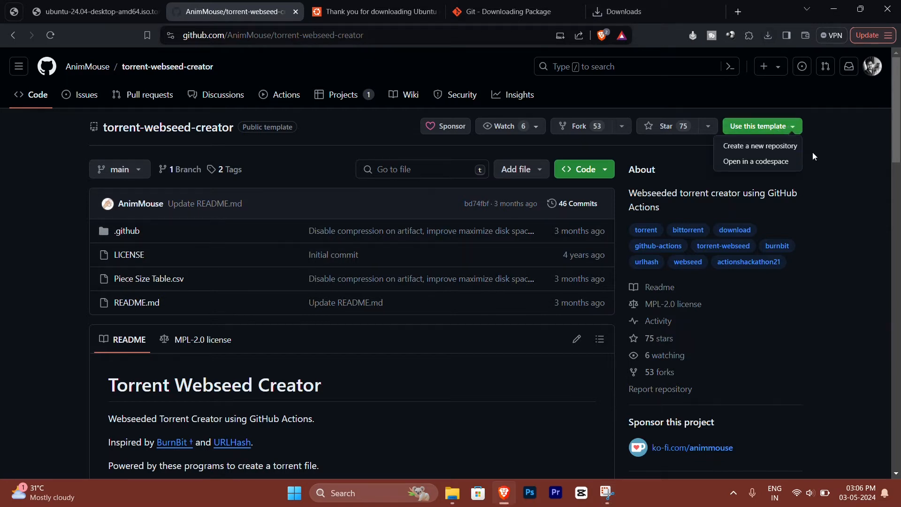
{"action": "left_click", "coordinate": [767, 147]}
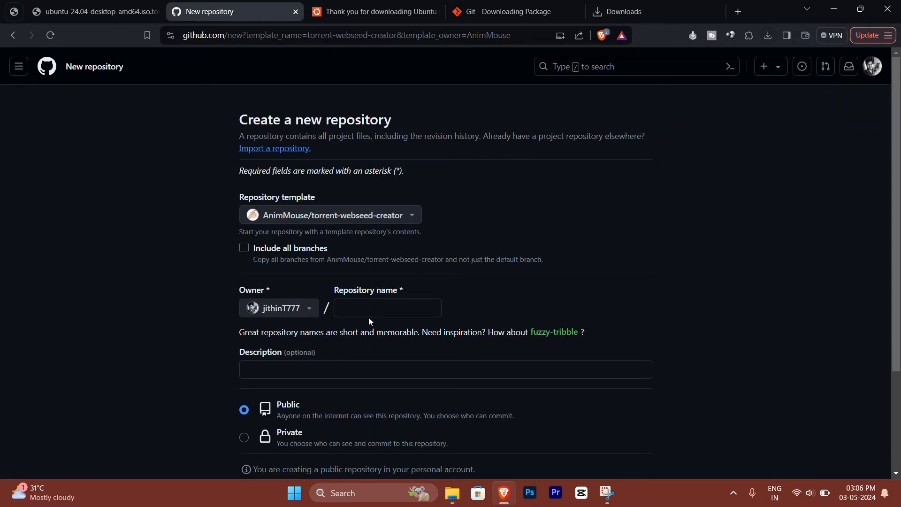
{"action": "left_click", "coordinate": [389, 310]}
{"action": "type", "text": "t"}
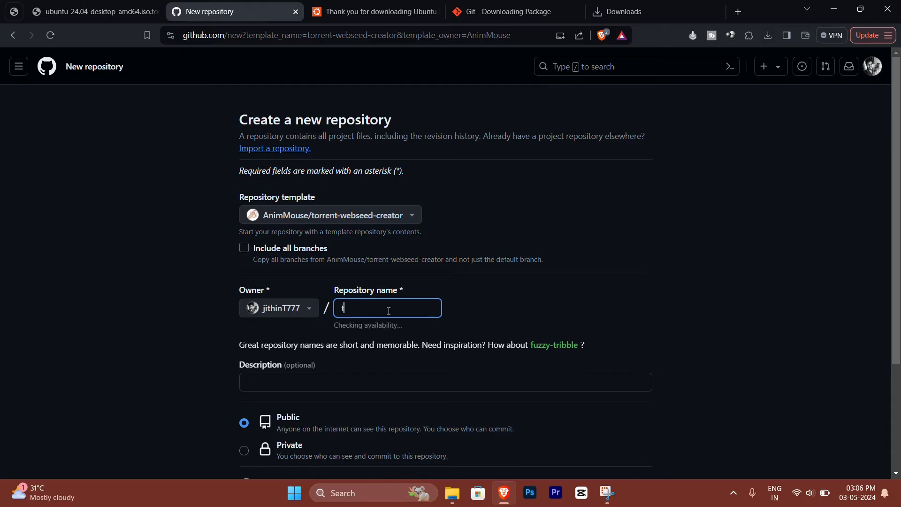
{"action": "type", "text": "est"}
{"action": "left_click", "coordinate": [326, 382]}
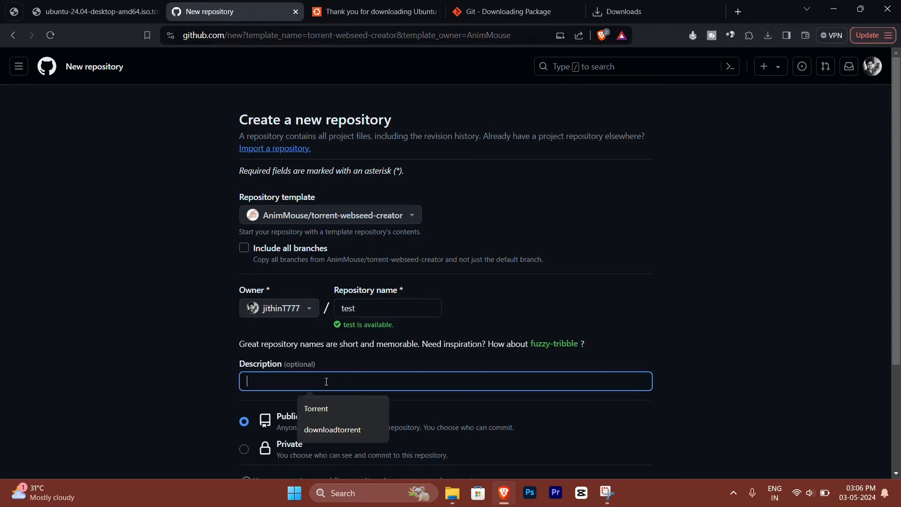
{"action": "type", "text": "test"}
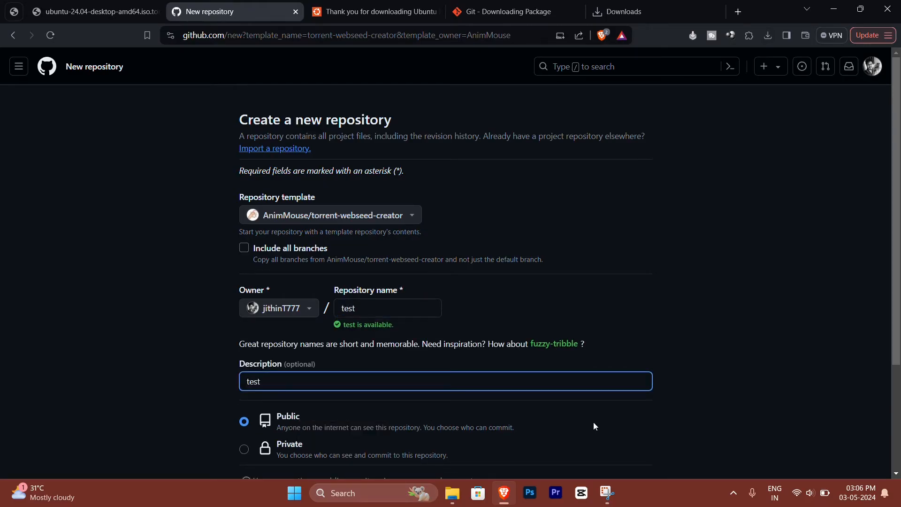
{"action": "scroll", "coordinate": [629, 404], "scroll_direction": "down", "scroll_amount": 3}
{"action": "left_click", "coordinate": [596, 371]}
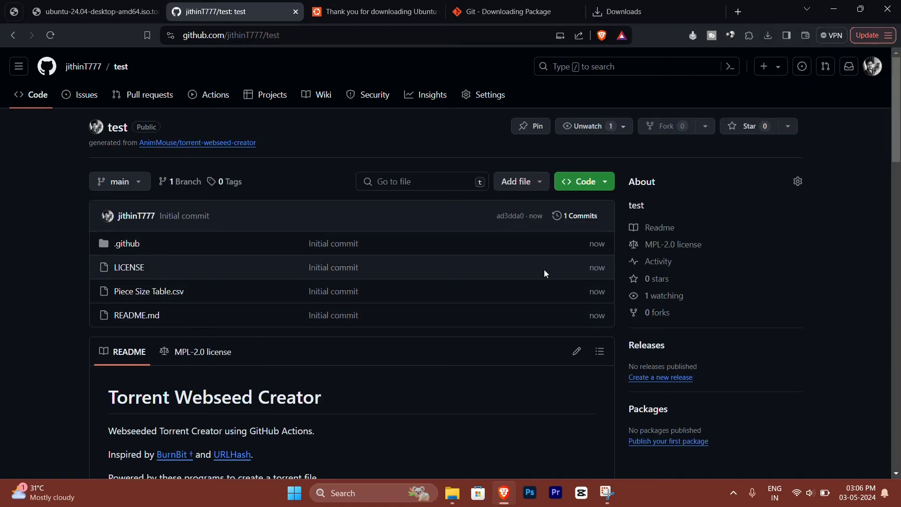
Step: Open the dottorrent-cli workflow in the new repository's Actions and bring up its run form
{"action": "left_click", "coordinate": [212, 95]}
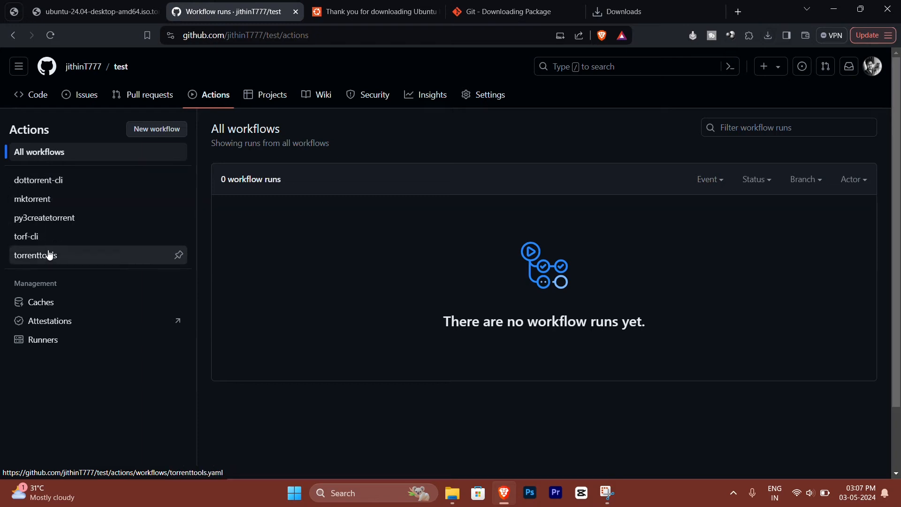
{"action": "left_click", "coordinate": [51, 180]}
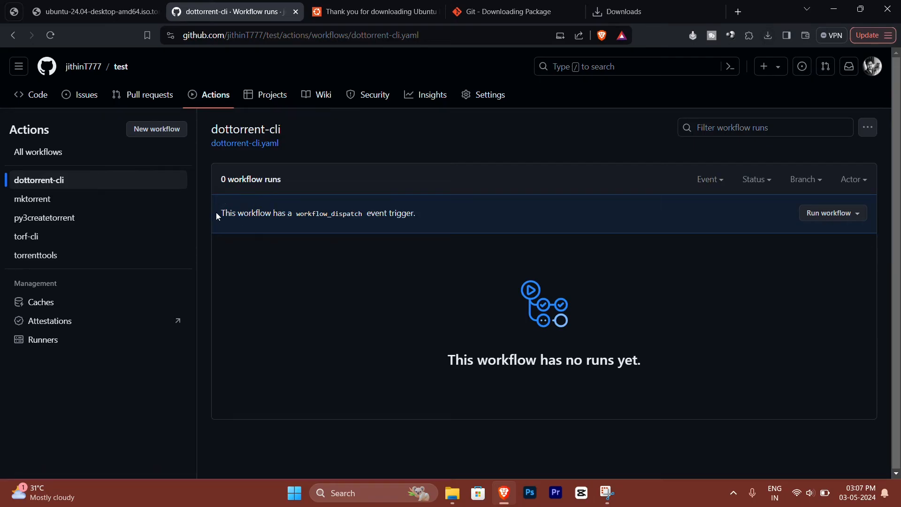
{"action": "left_click_drag", "start_coordinate": [216, 212], "coordinate": [241, 225]}
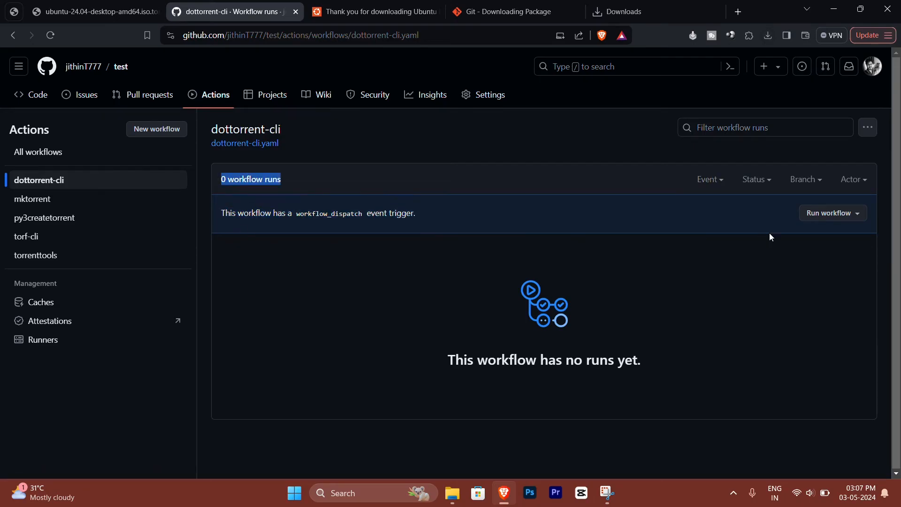
{"action": "left_click", "coordinate": [855, 217]}
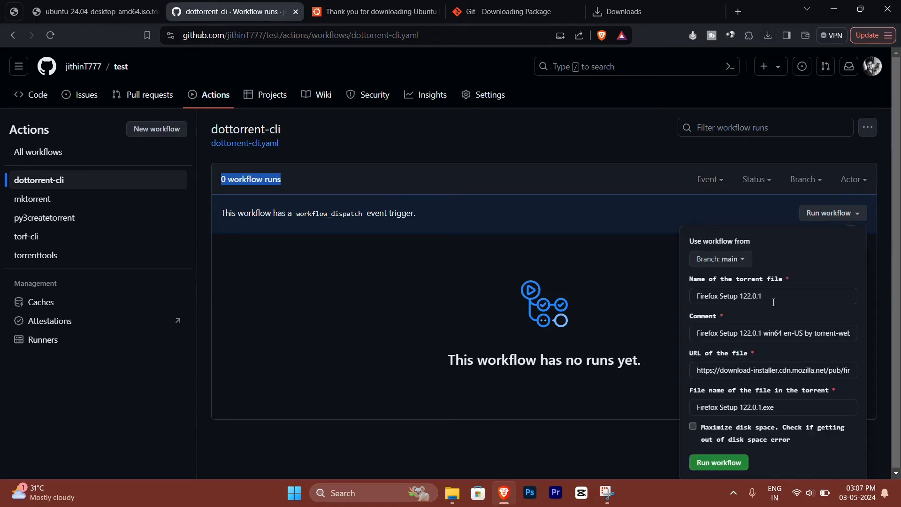
Step: Set both the torrent file name and the comment to test in the workflow run form
{"action": "triple_click", "coordinate": [775, 302]}
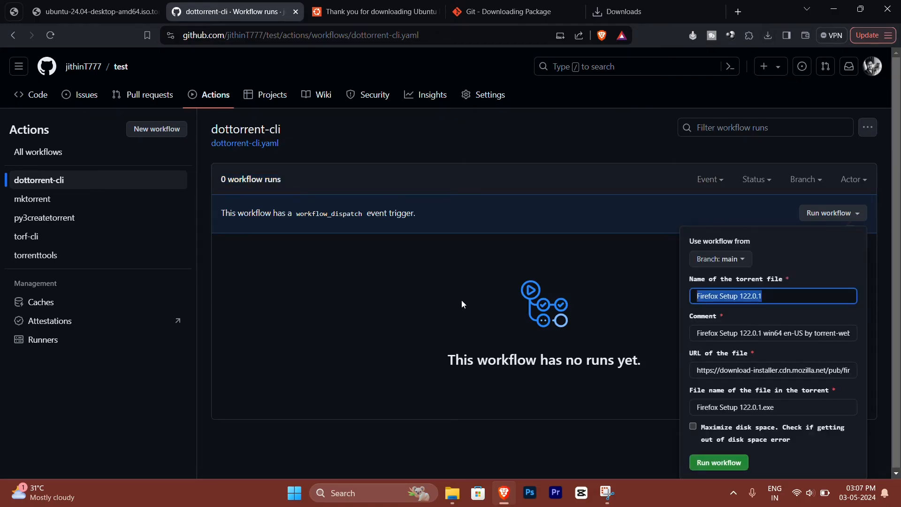
{"action": "type", "text": "test"}
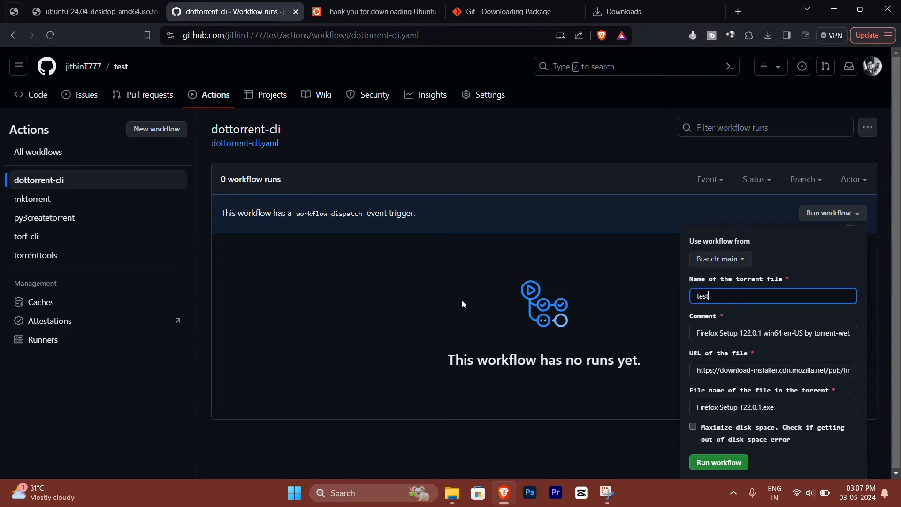
{"action": "triple_click", "coordinate": [741, 331]}
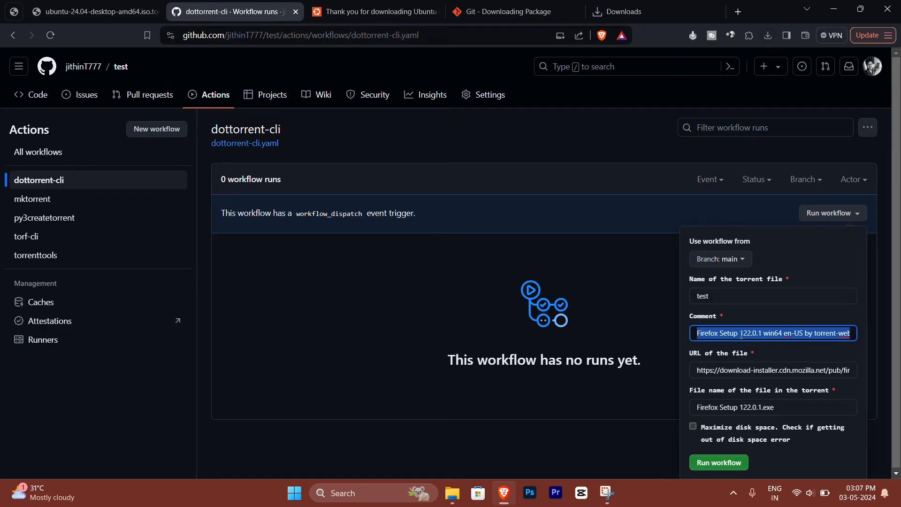
{"action": "type", "text": "test"}
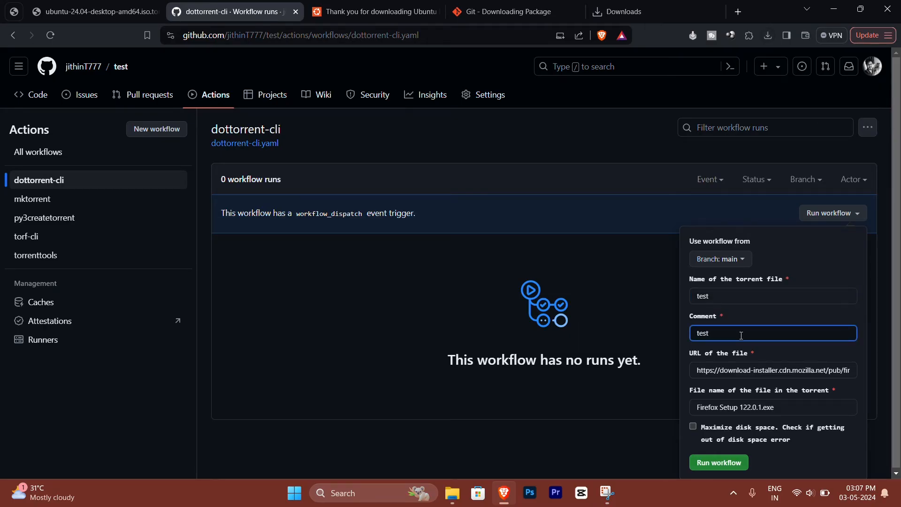
Step: Replace the workflow's file URL with the copied link to ubuntu-24.04-desktop-amd64.iso
{"action": "left_click", "coordinate": [740, 371]}
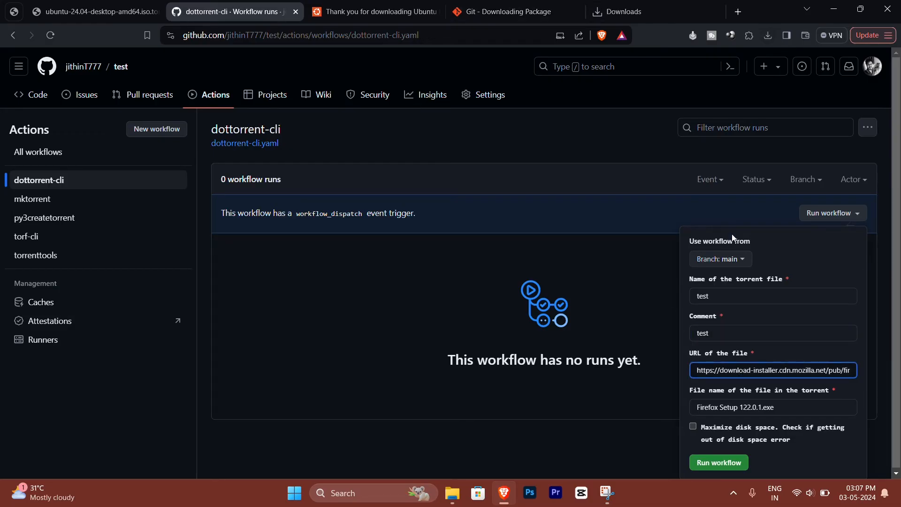
{"action": "key", "text": "ctrl+a"}
{"action": "type", "text": "https://releases.ubuntu.com/24.04/ubuntu-24.04-desktop-amd64.iso"}
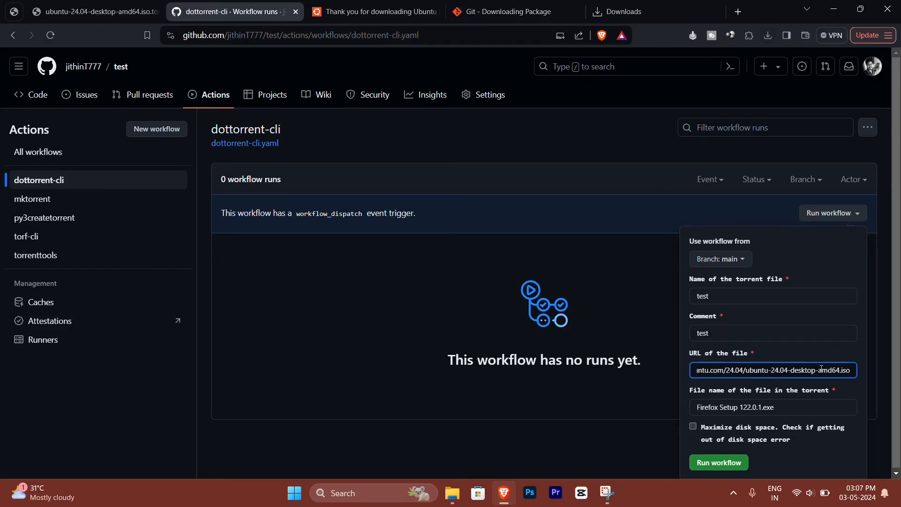
Step: Set the file name in the torrent to ubuntu-24.04-desktop-amd64.iso, copied from the URL, and run the dottorrent-cli workflow
{"action": "left_click_drag", "start_coordinate": [855, 371], "coordinate": [748, 375]}
{"action": "key", "text": "ctrl+c"}
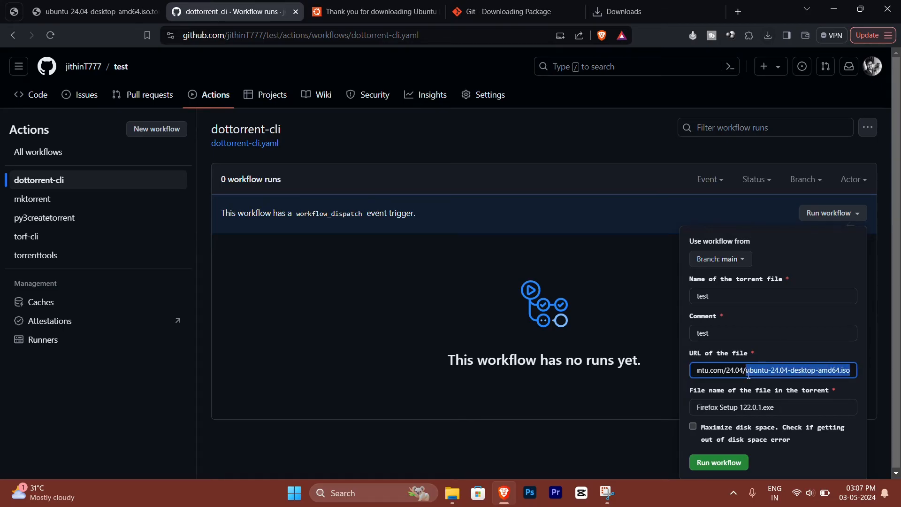
{"action": "key", "text": "Tab"}
{"action": "key", "text": "ctrl+v"}
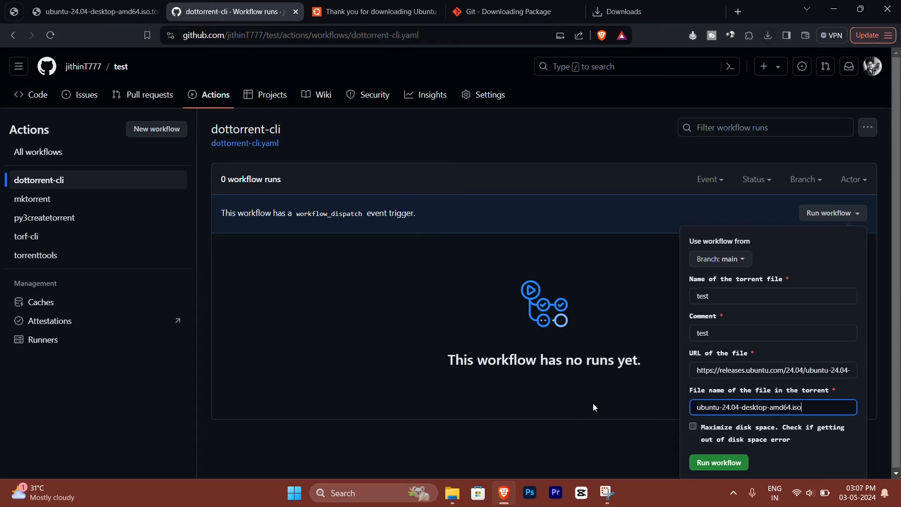
{"action": "left_click", "coordinate": [709, 468]}
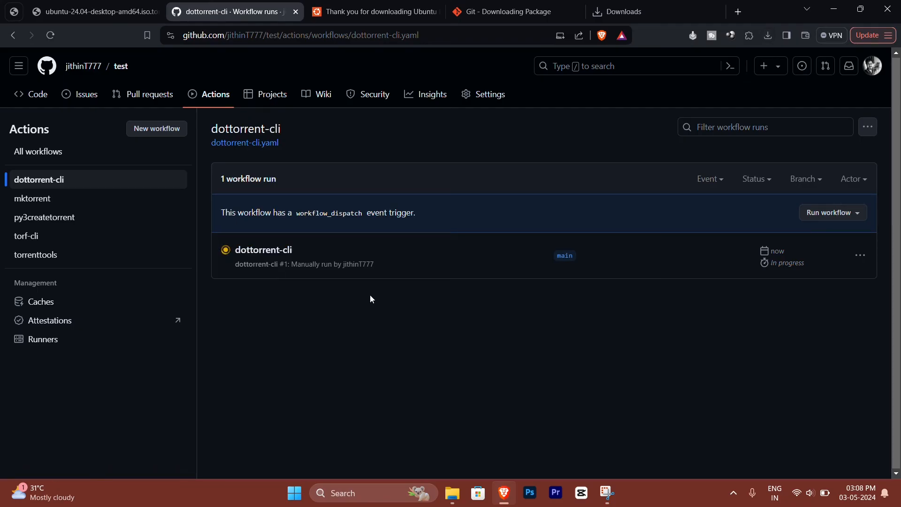
Step: Download the test artifact from the dottorrent-cli workflow run and save it to the Desktop as test.zip
{"action": "left_click", "coordinate": [262, 254]}
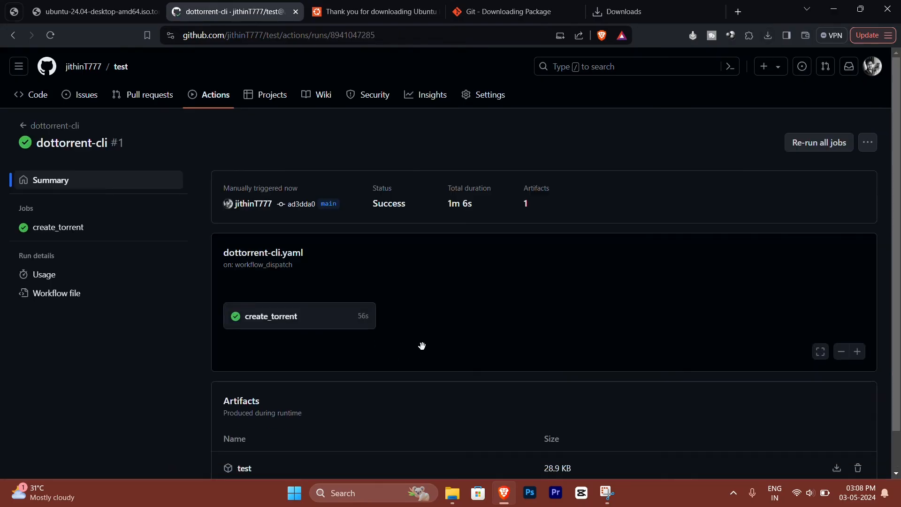
{"action": "scroll", "coordinate": [415, 427], "scroll_direction": "down", "scroll_amount": 1}
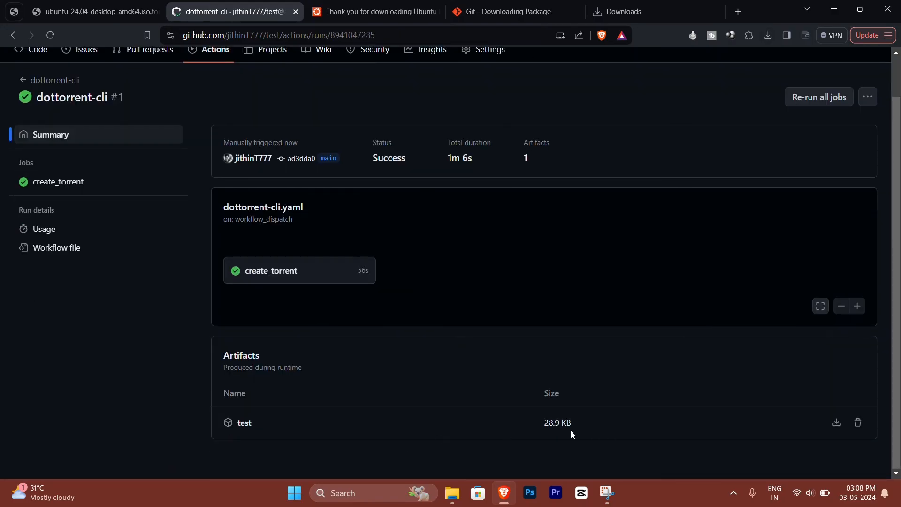
{"action": "left_click", "coordinate": [837, 423]}
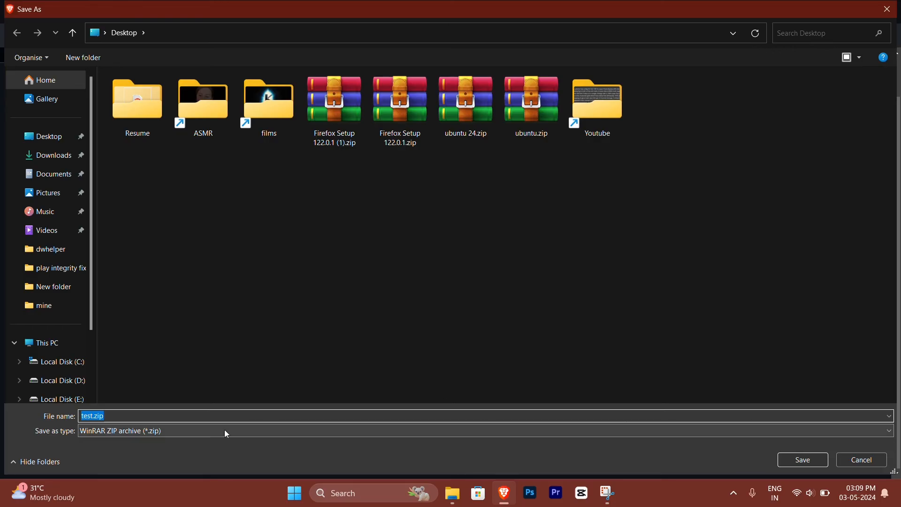
{"action": "left_click", "coordinate": [120, 414]}
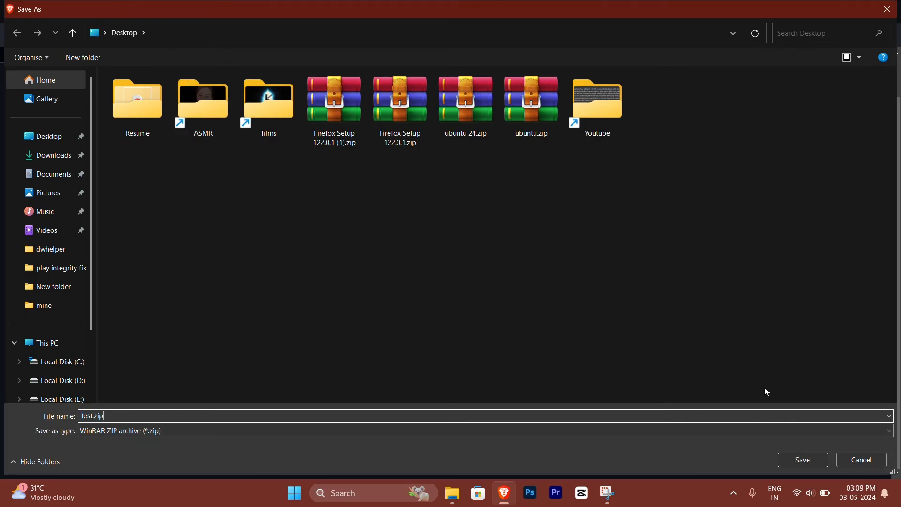
{"action": "left_click", "coordinate": [808, 456]}
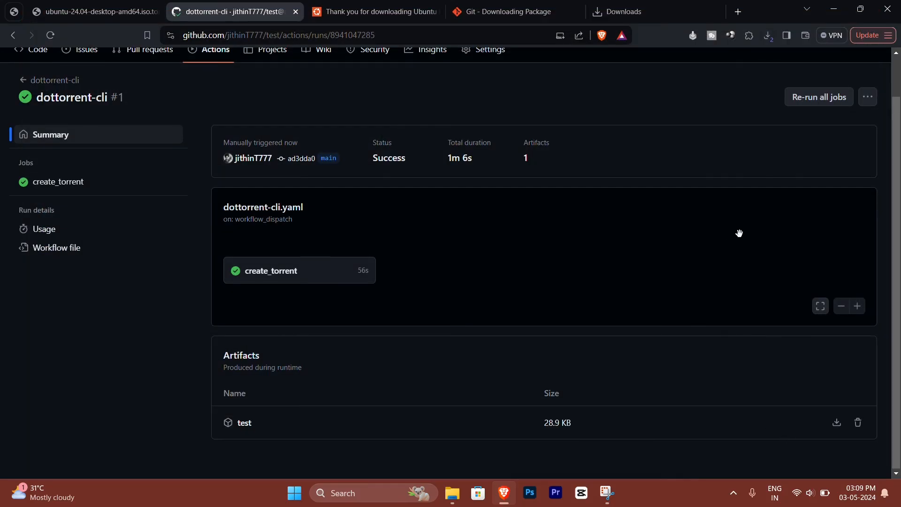
Step: Open the downloaded test.zip in WinRAR, dismiss the WinRAR pop-up and open test.torrent from the archive
{"action": "left_click", "coordinate": [766, 34]}
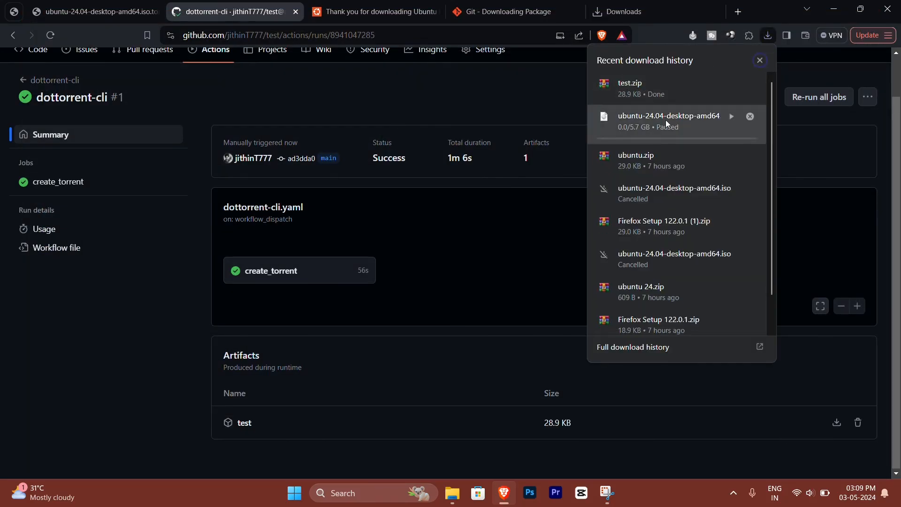
{"action": "left_click", "coordinate": [750, 85]}
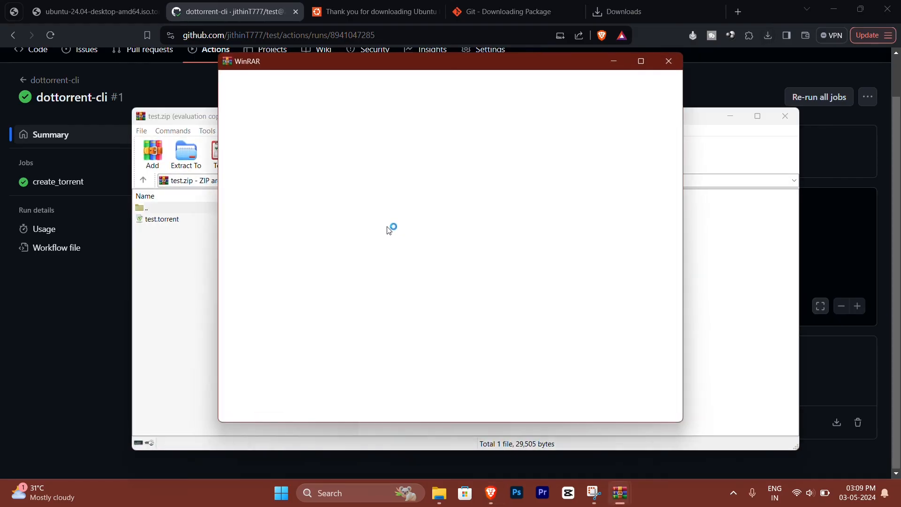
{"action": "left_click", "coordinate": [669, 61]}
{"action": "double_click", "coordinate": [176, 221]}
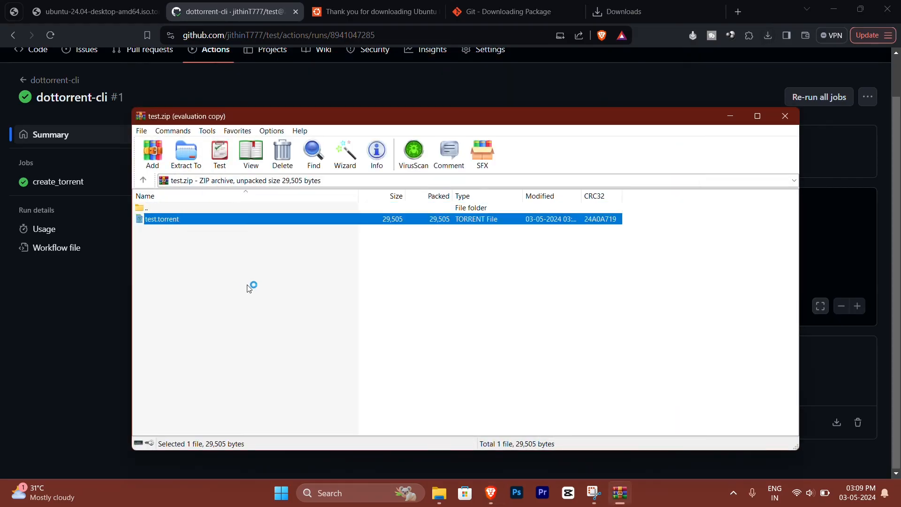